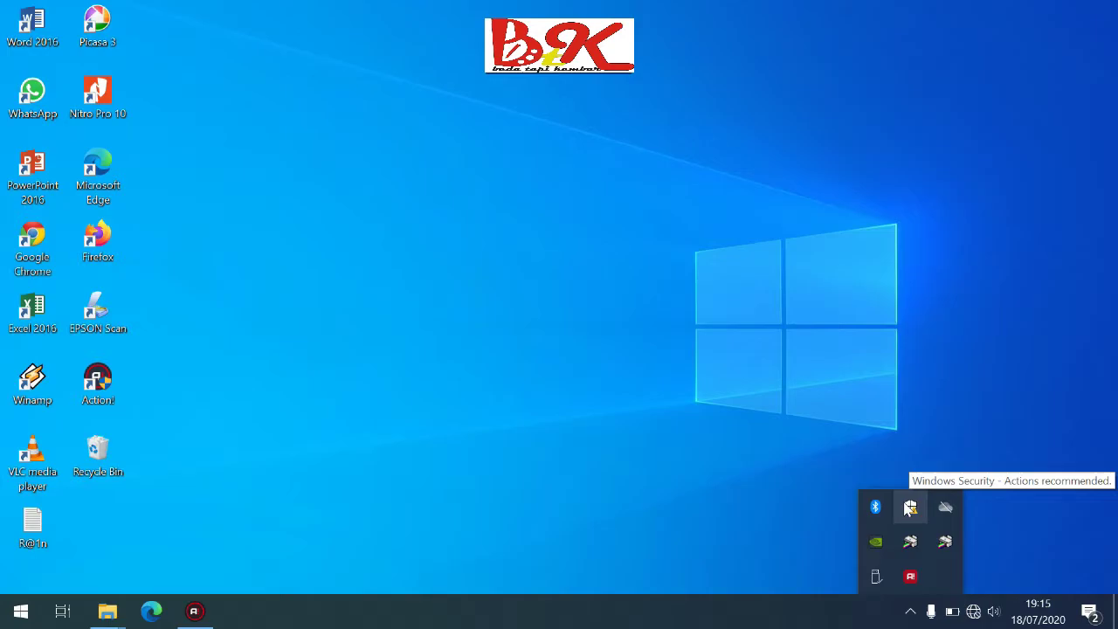
Go from the Windows Security tray icon to Virus & threat protection's Manage settings page
left_click(908, 507)
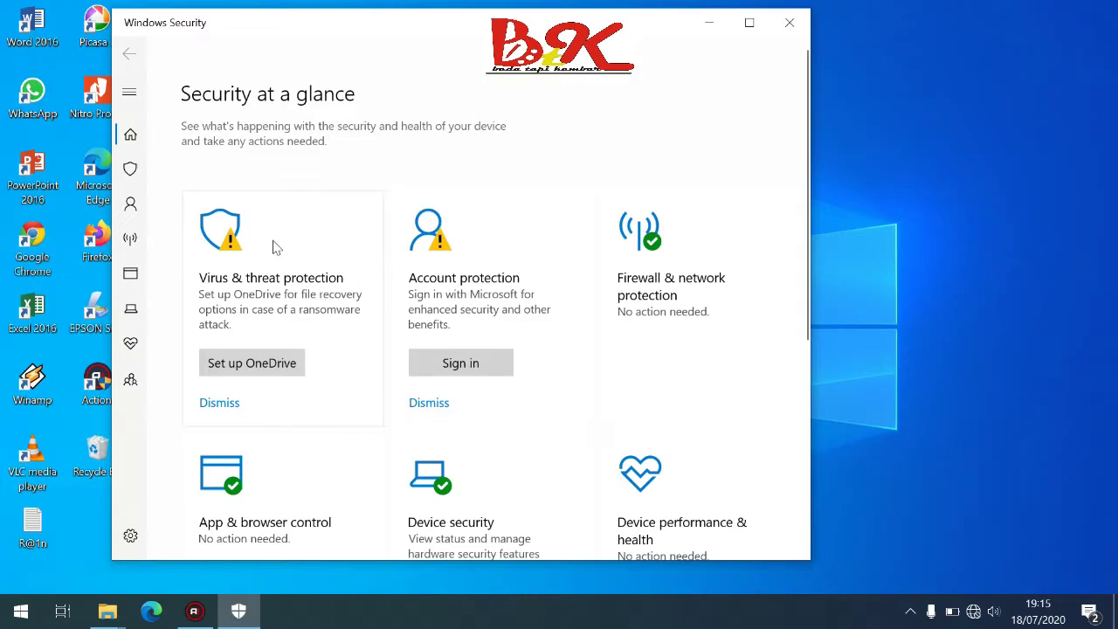
left_click(221, 229)
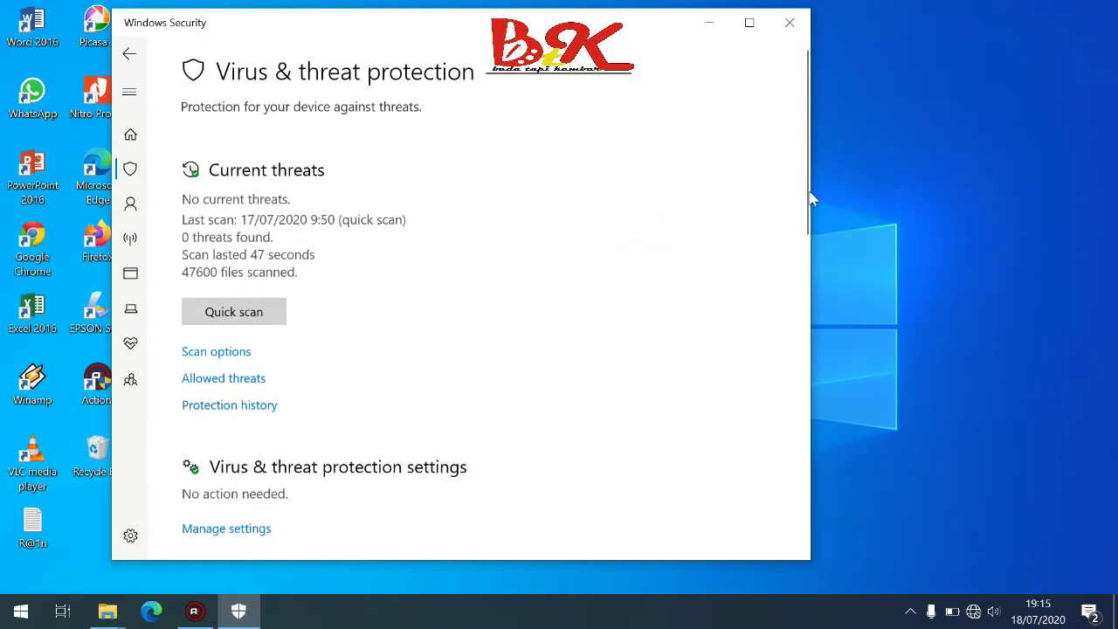
left_click_drag(797, 193, 801, 292)
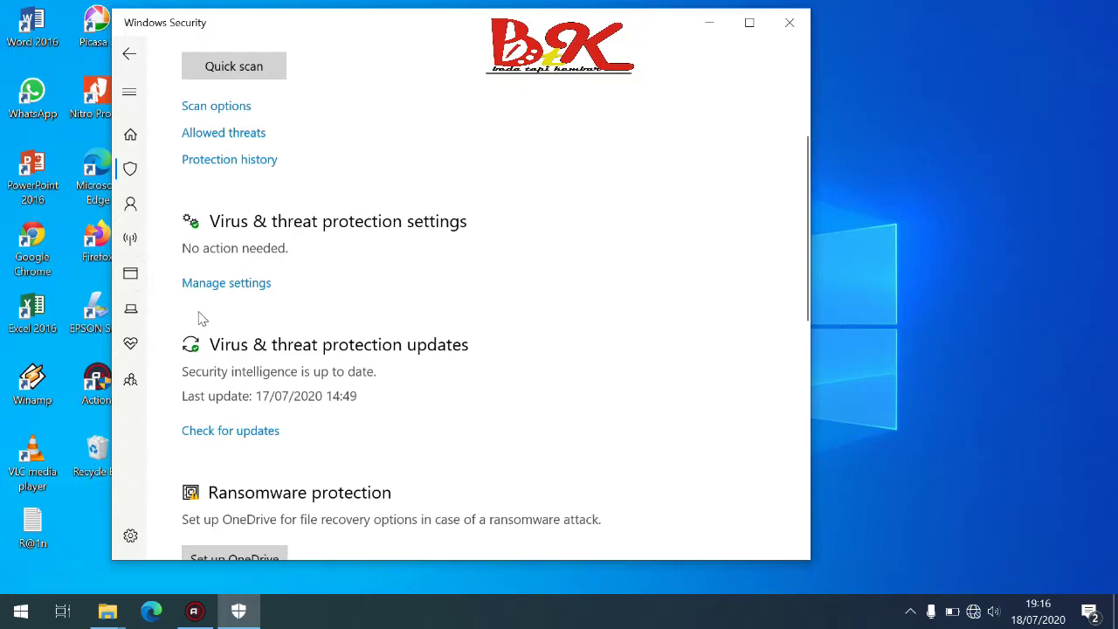
left_click(240, 283)
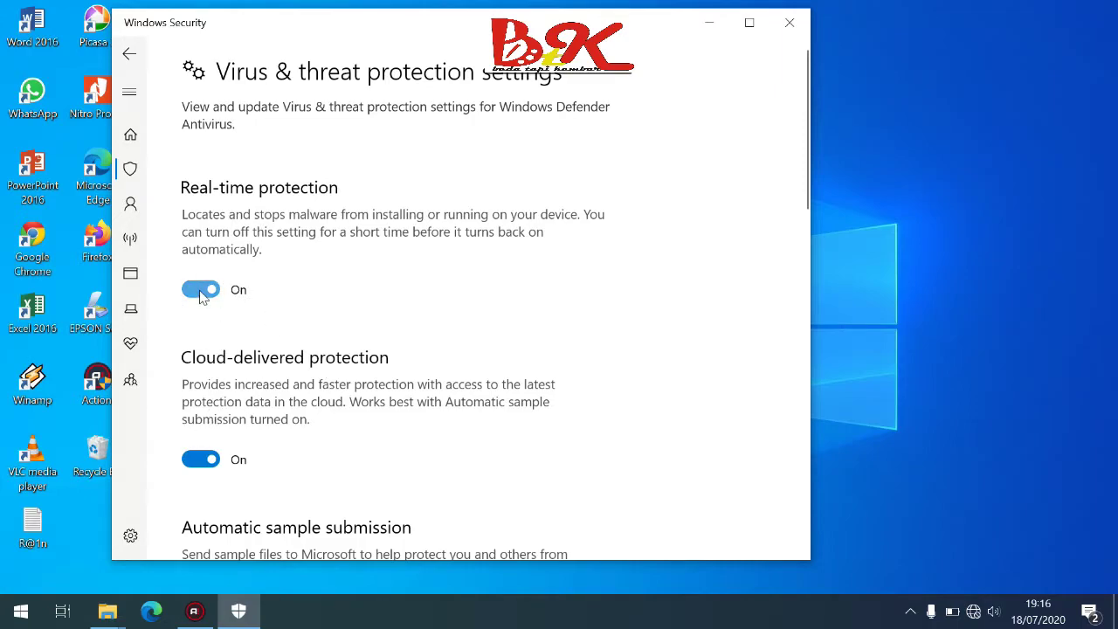
Switch off Real-time and Cloud-delivered protection, approving the UAC prompt, then minimize Windows Security
left_click(201, 292)
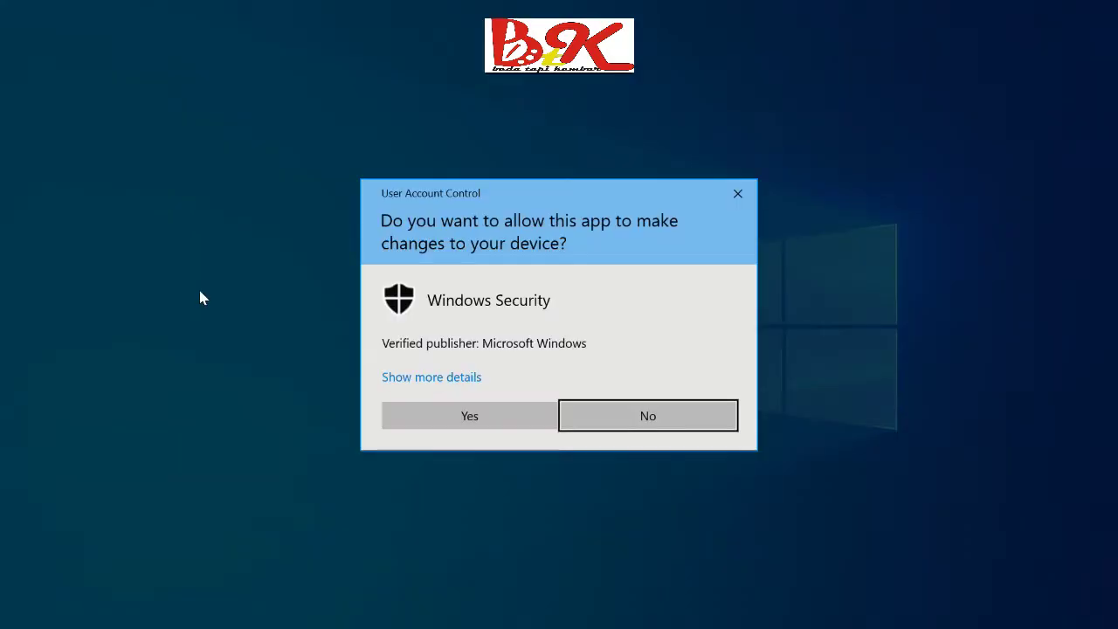
left_click(429, 418)
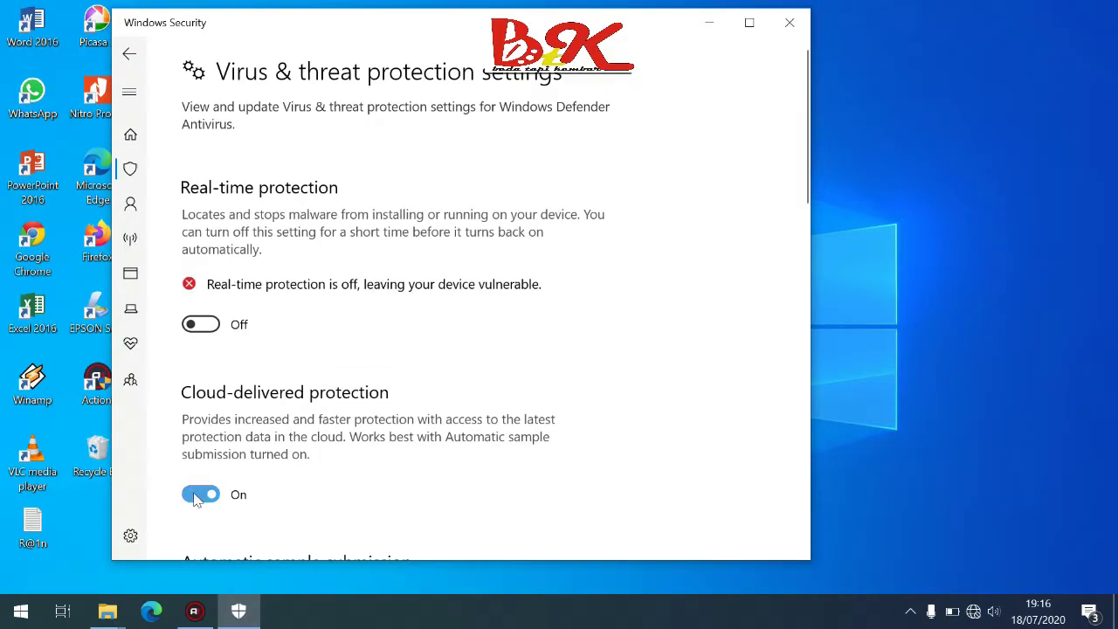
left_click(199, 496)
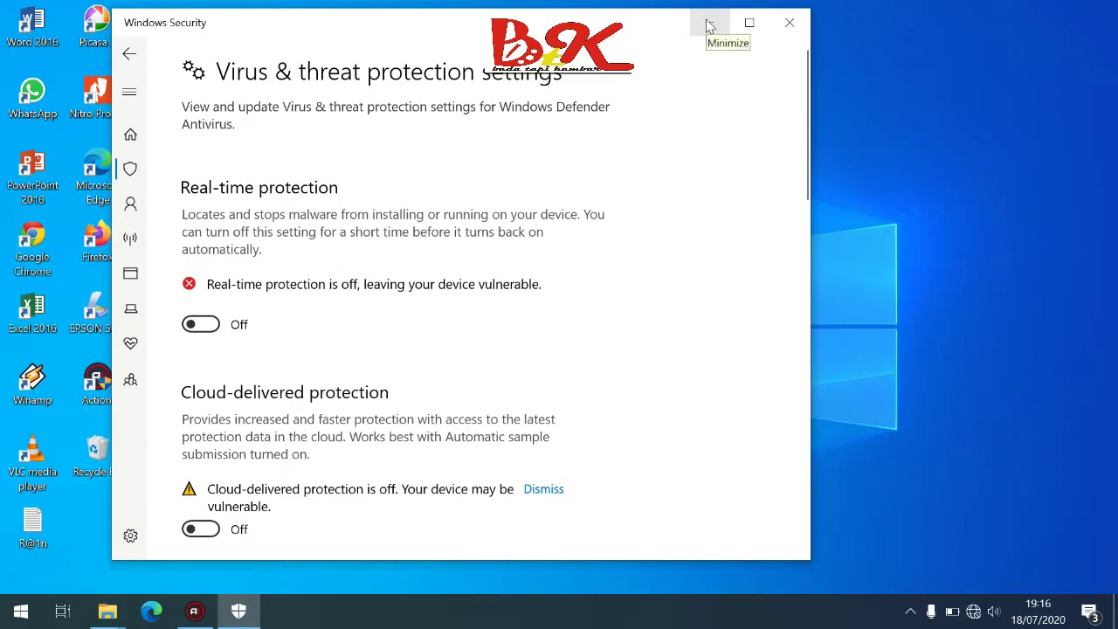
left_click(709, 26)
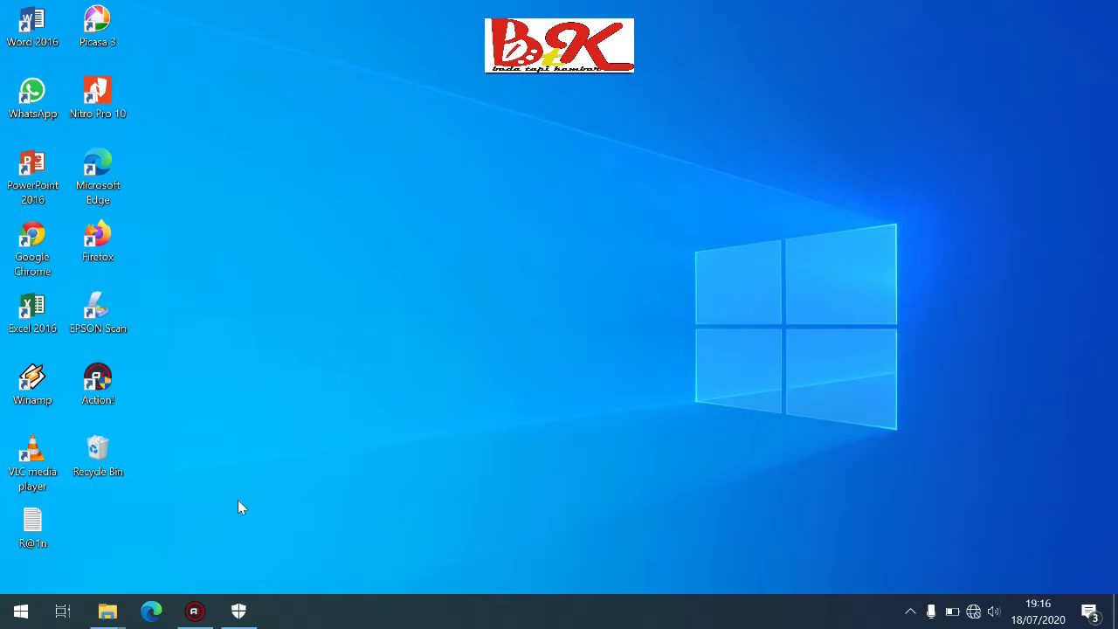
Bring back the A INSTALLER PRODESKEL OFFLINE folder and select jre-8u221-windows-x64
mouse_move(107, 609)
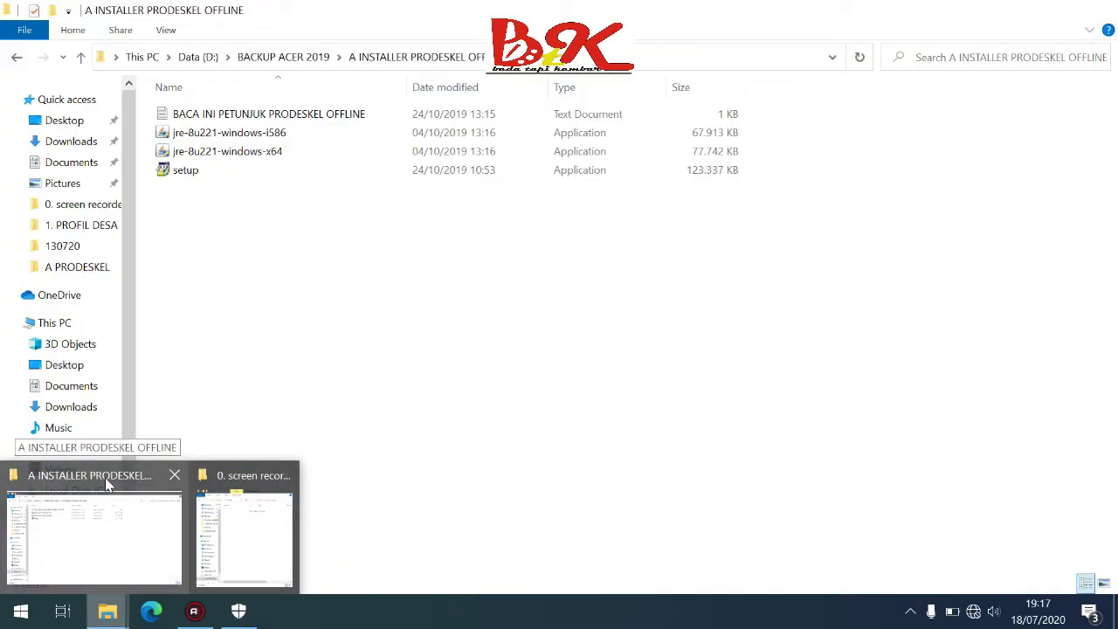
left_click(105, 479)
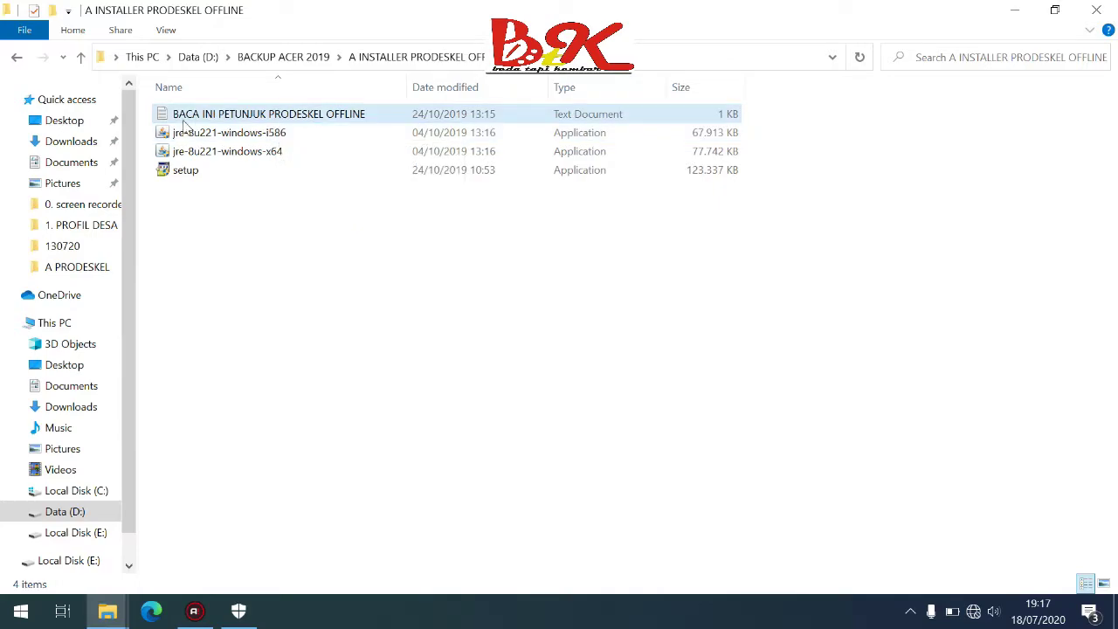
mouse_move(159, 142)
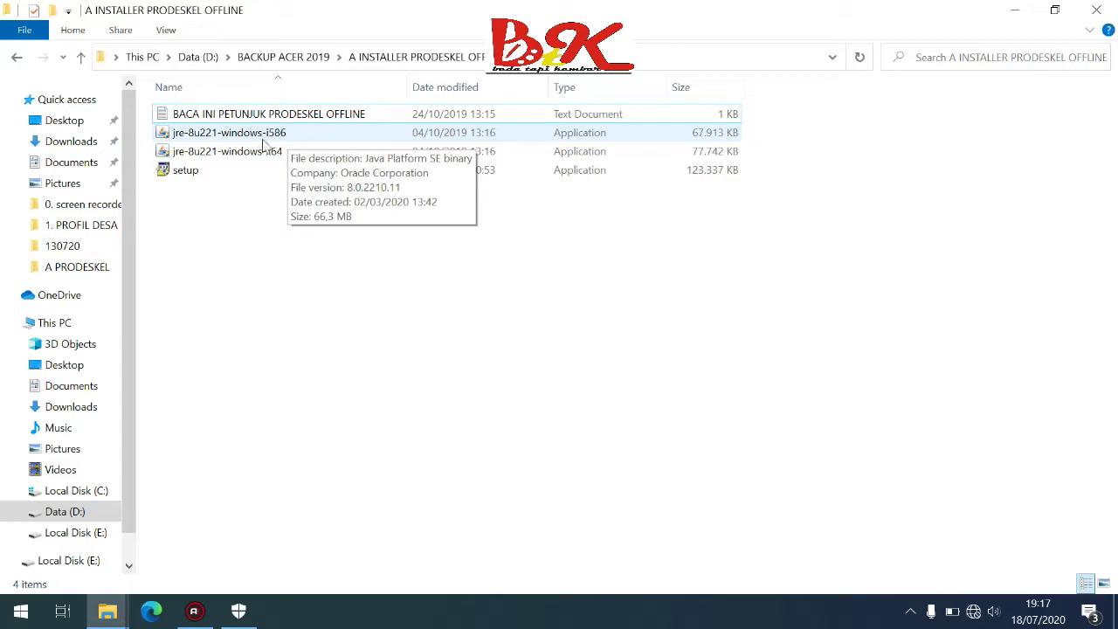
mouse_move(217, 167)
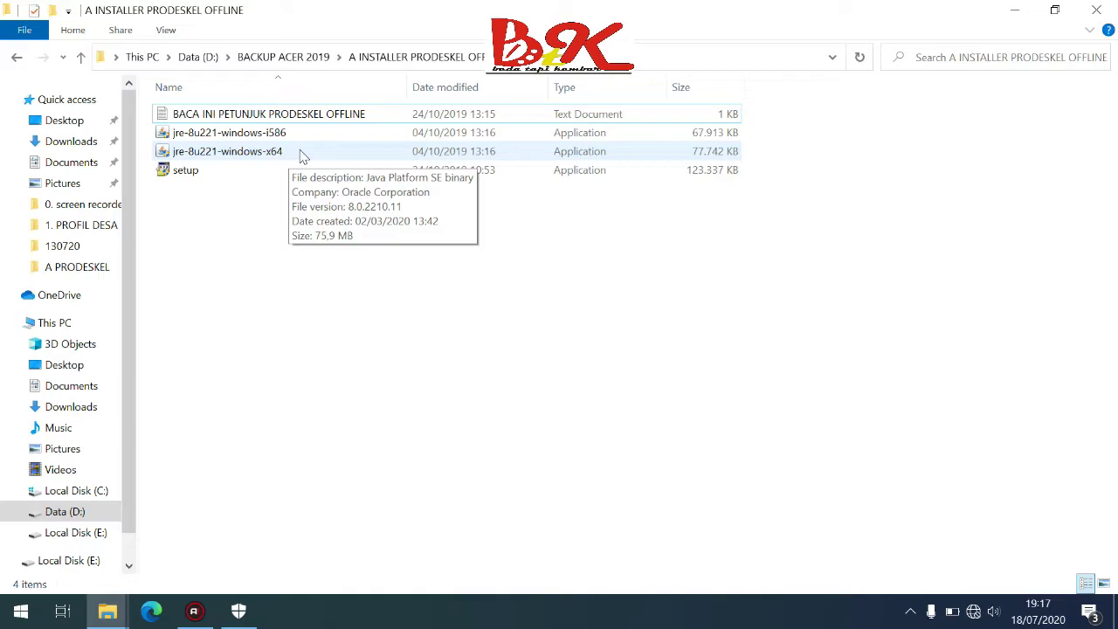
left_click(306, 155)
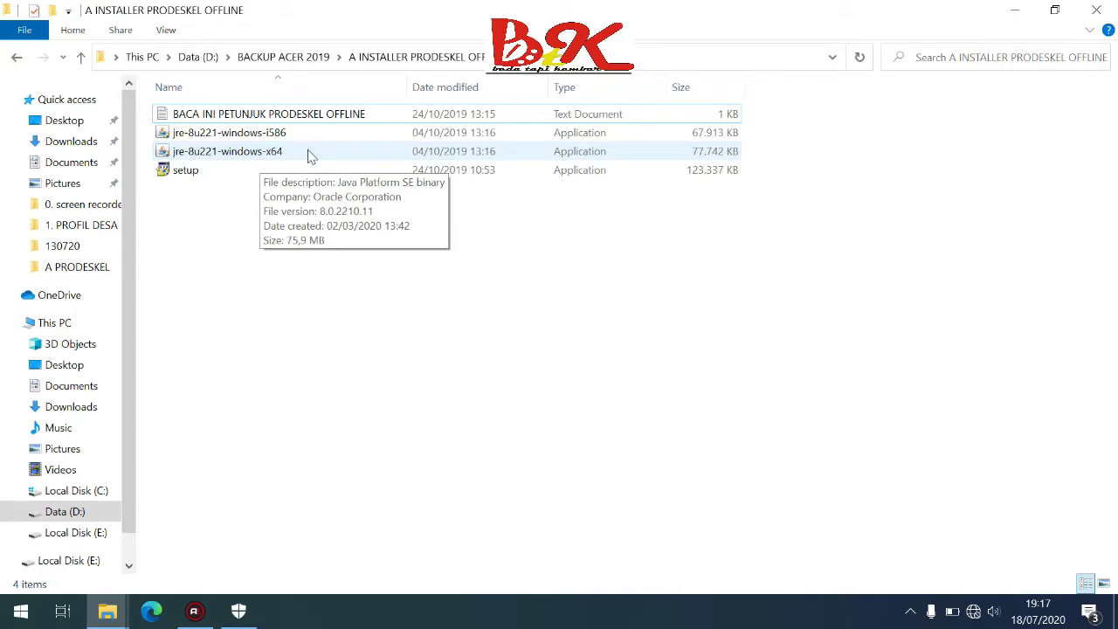
Launch the 64-bit Java installer jre-8u221-windows-x64, allow it to run, and minimize the folder
double_click(307, 155)
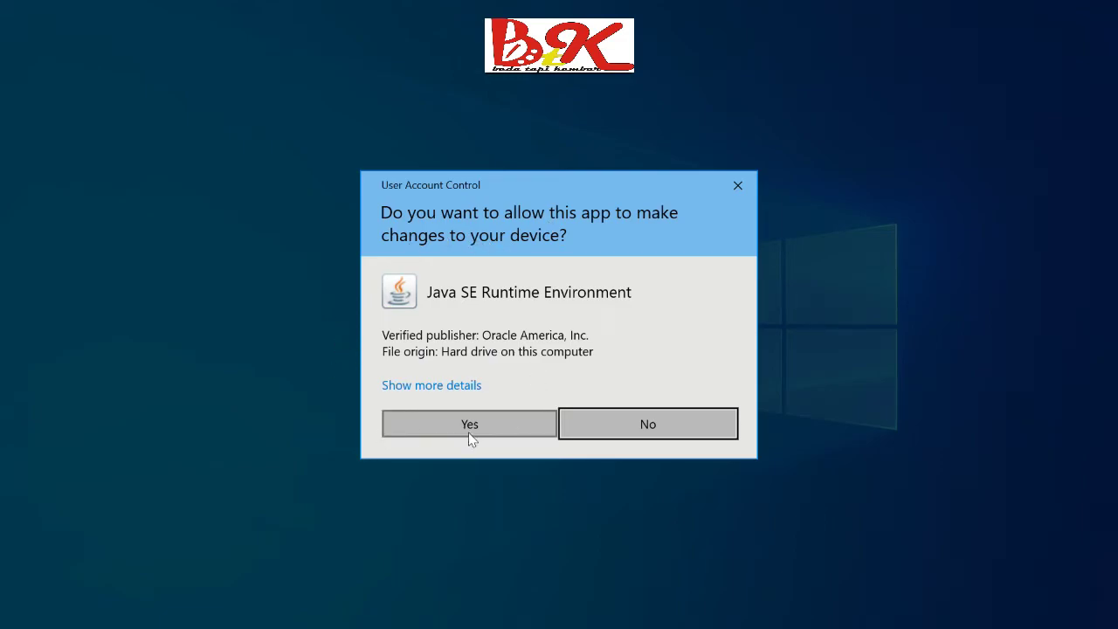
left_click(442, 425)
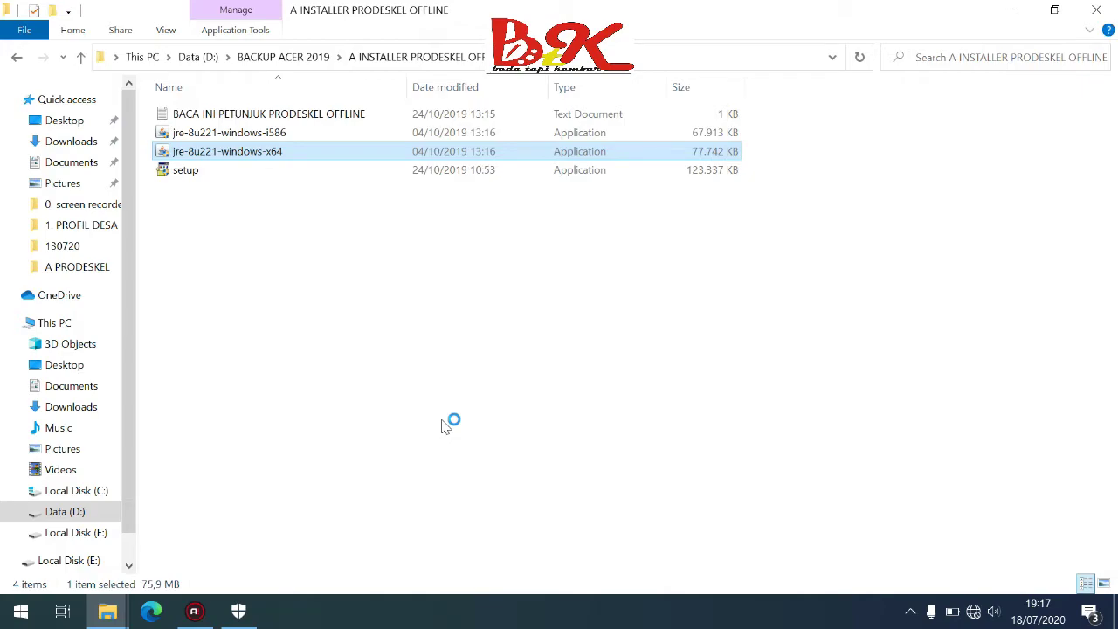
left_click(1014, 11)
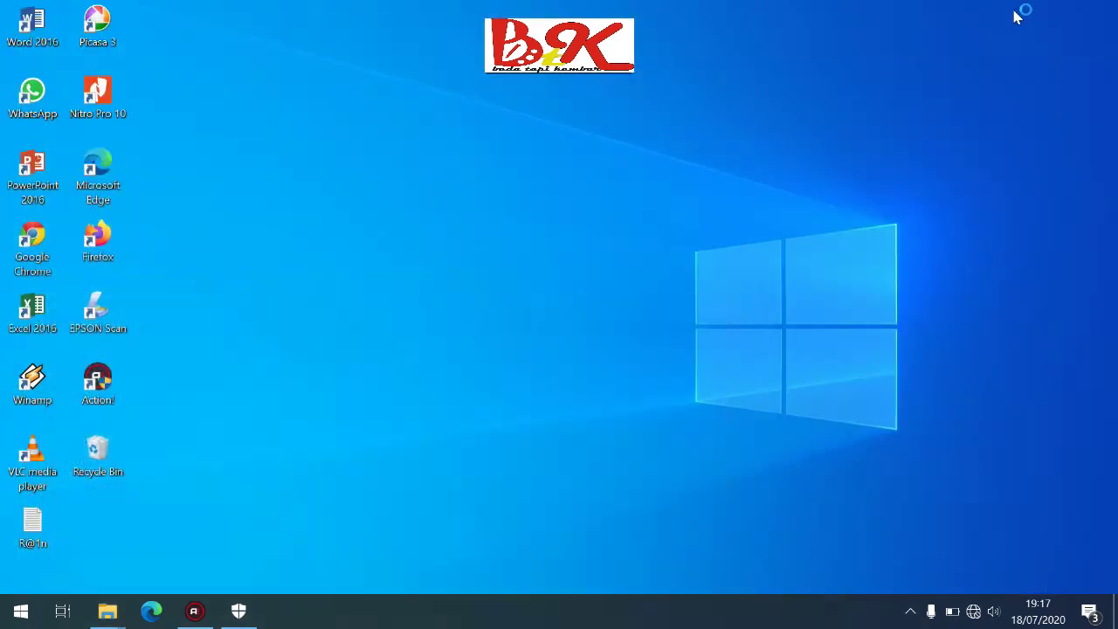
Refresh the desktop several times from its right-click menu
right_click(874, 77)
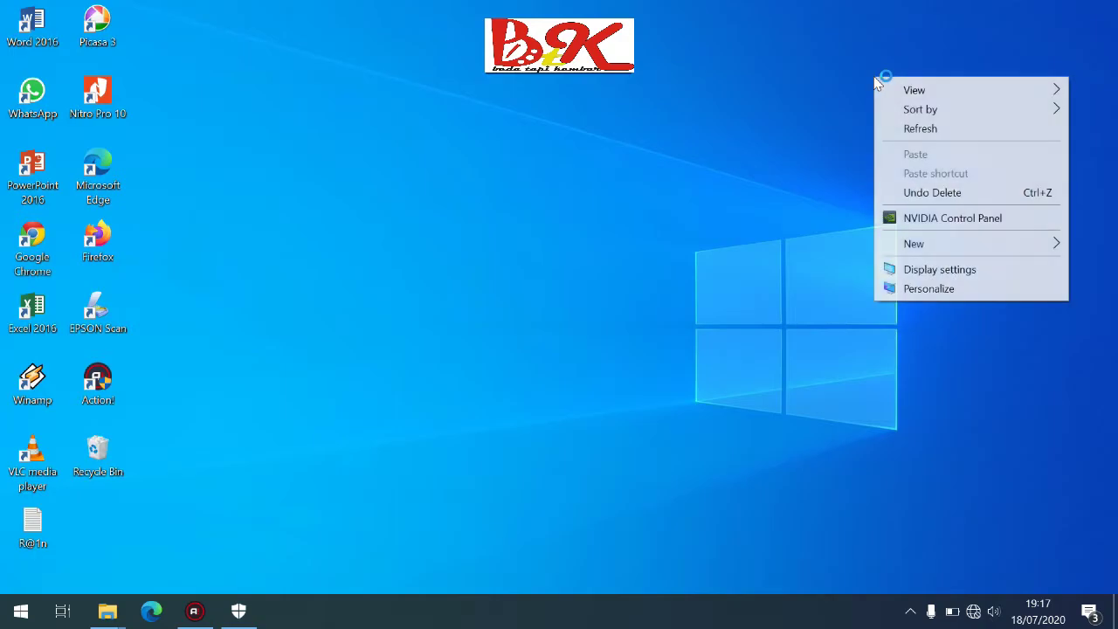
left_click(905, 129)
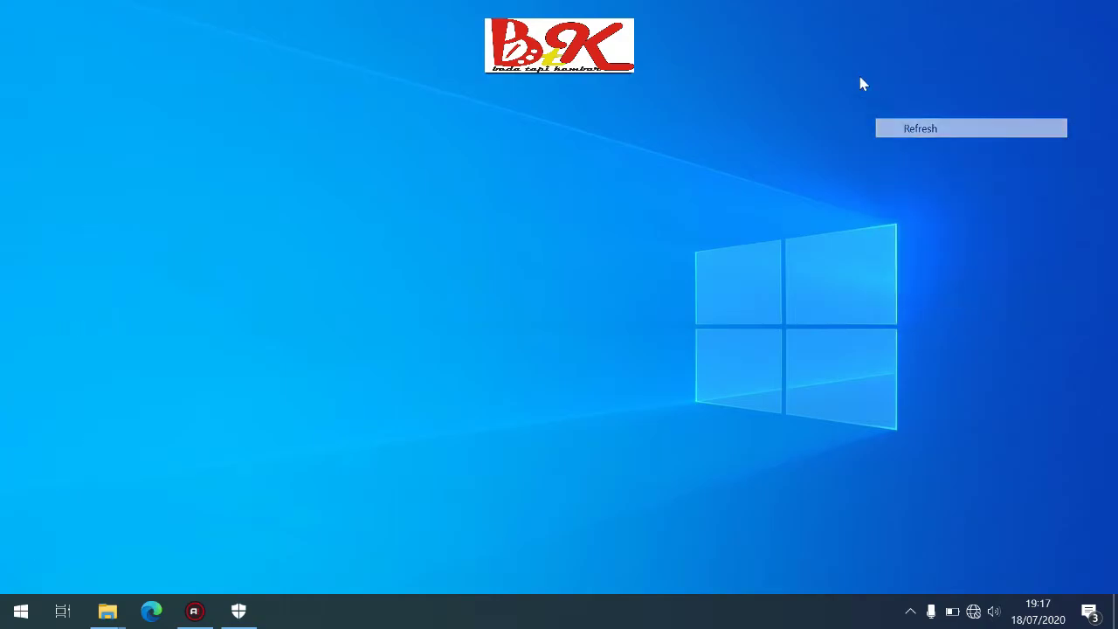
right_click(840, 23)
left_click(887, 77)
right_click(773, 74)
left_click(833, 128)
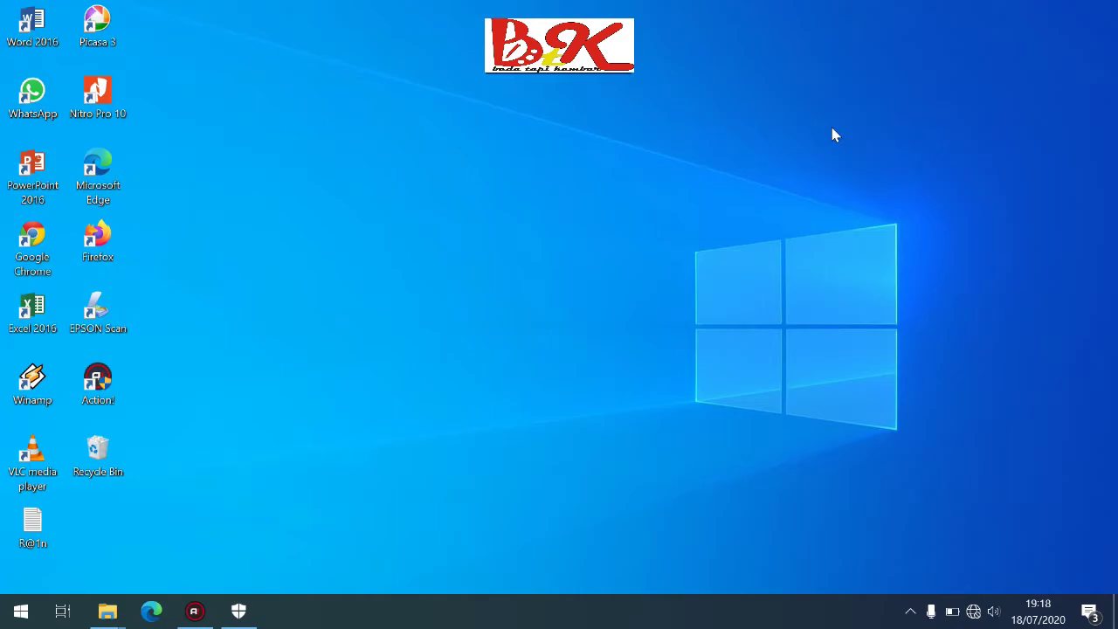
right_click(833, 129)
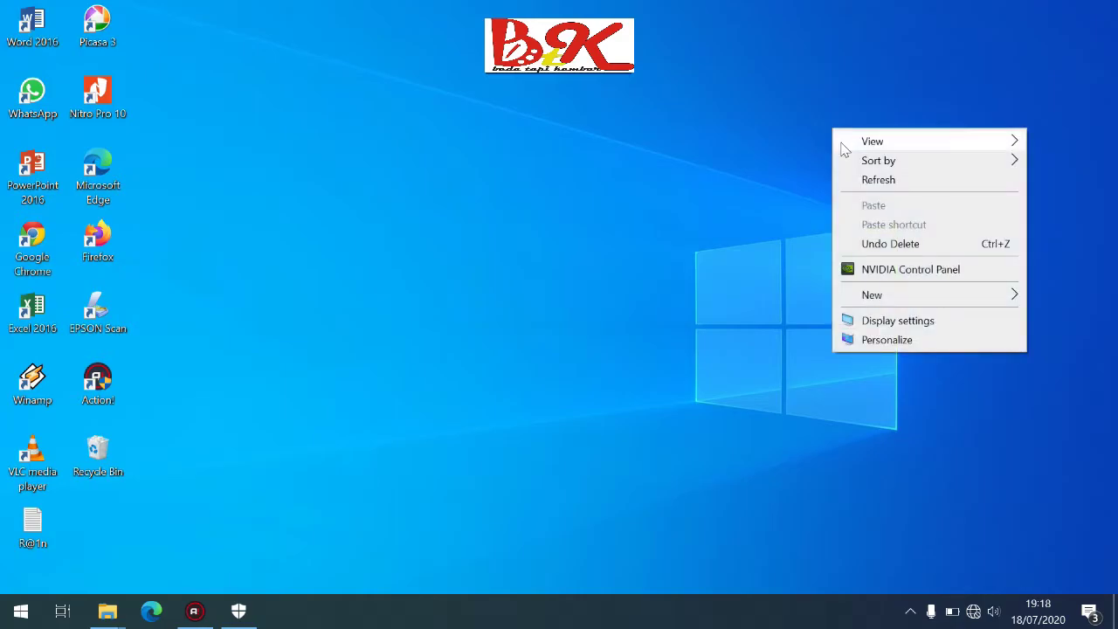
left_click(860, 181)
right_click(965, 101)
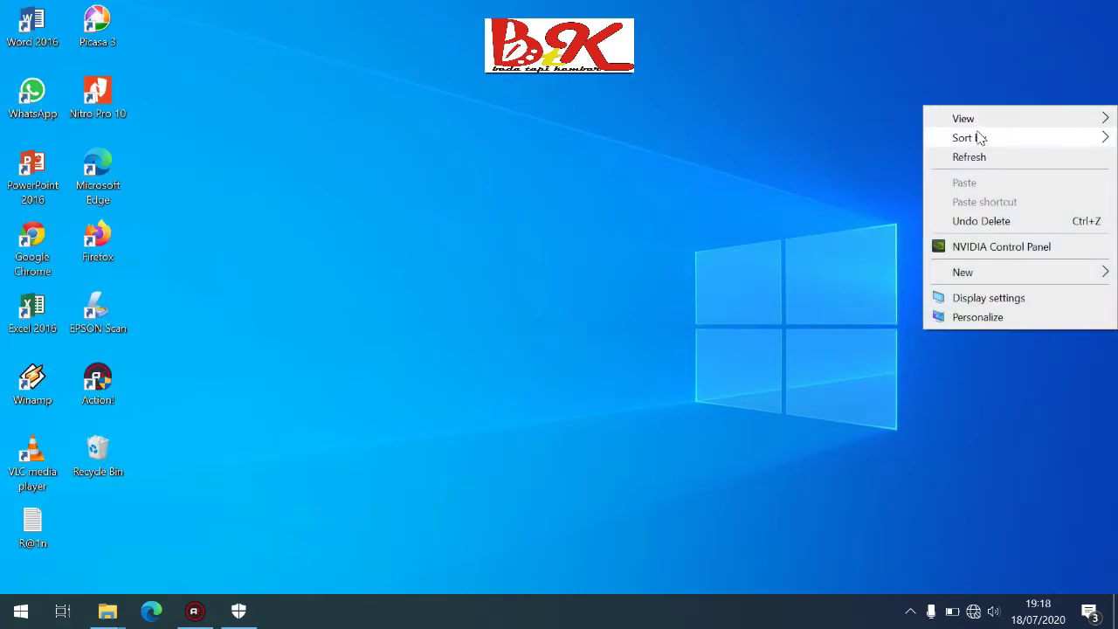
left_click(972, 158)
right_click(938, 79)
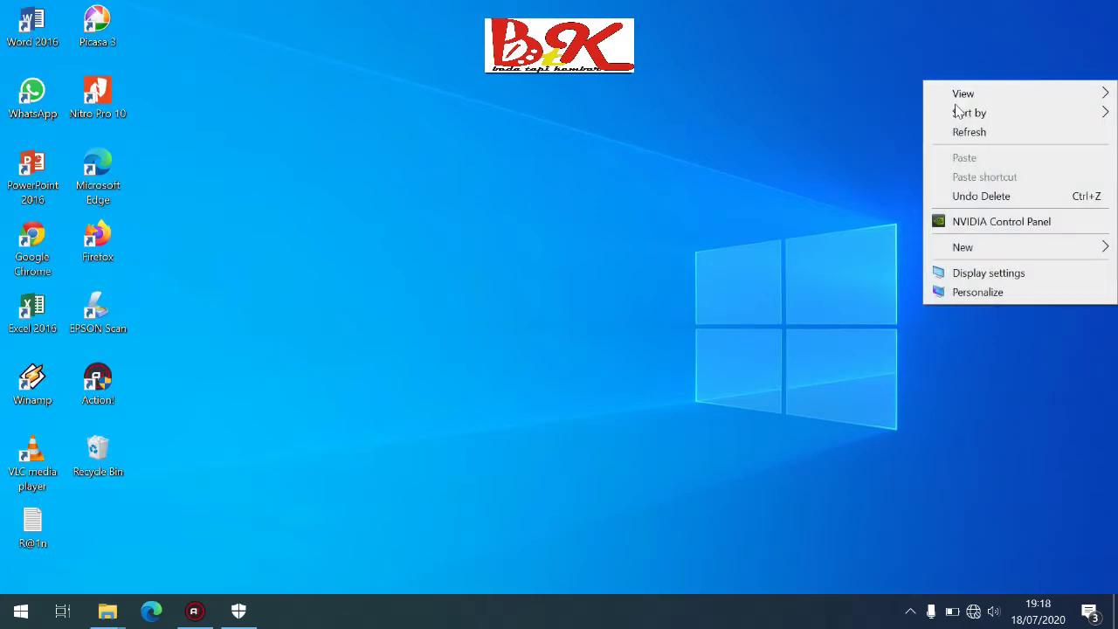
left_click(969, 132)
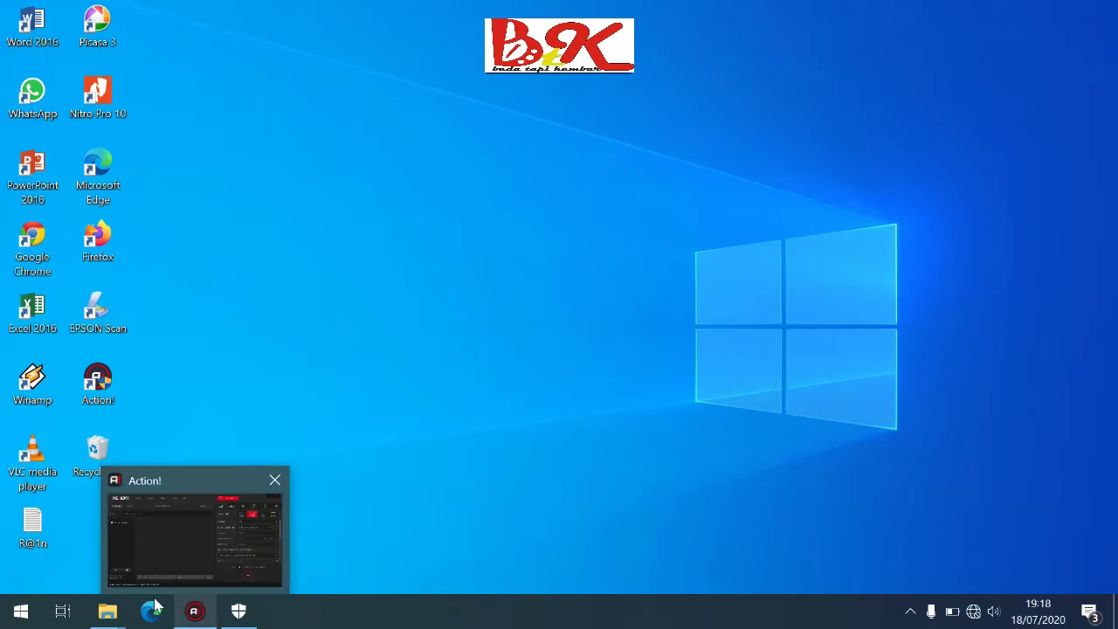
mouse_move(107, 611)
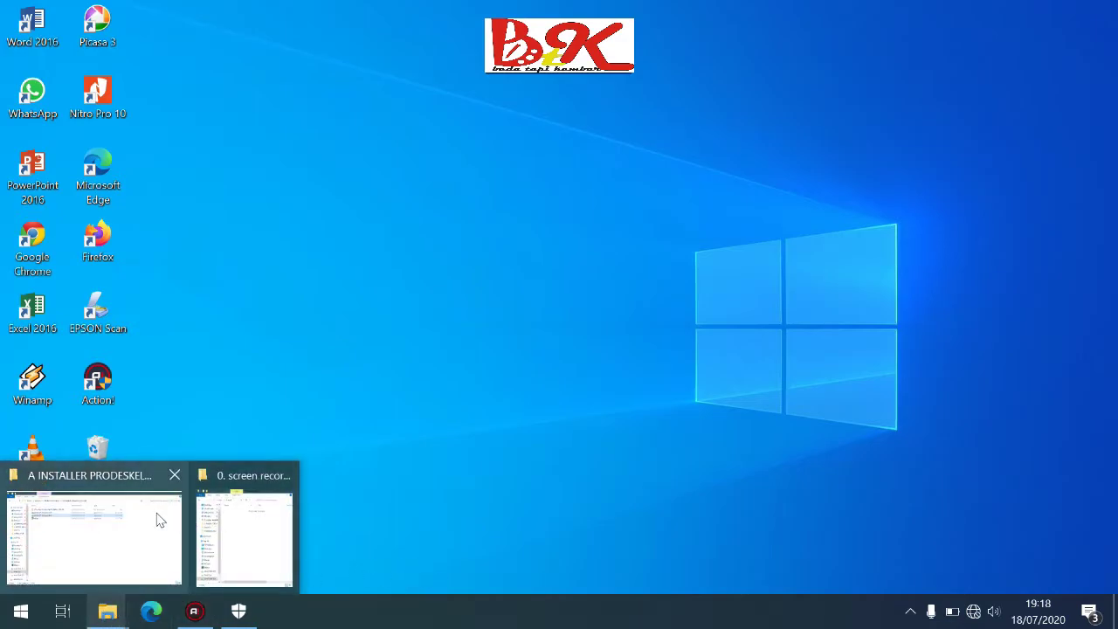
mouse_move(144, 489)
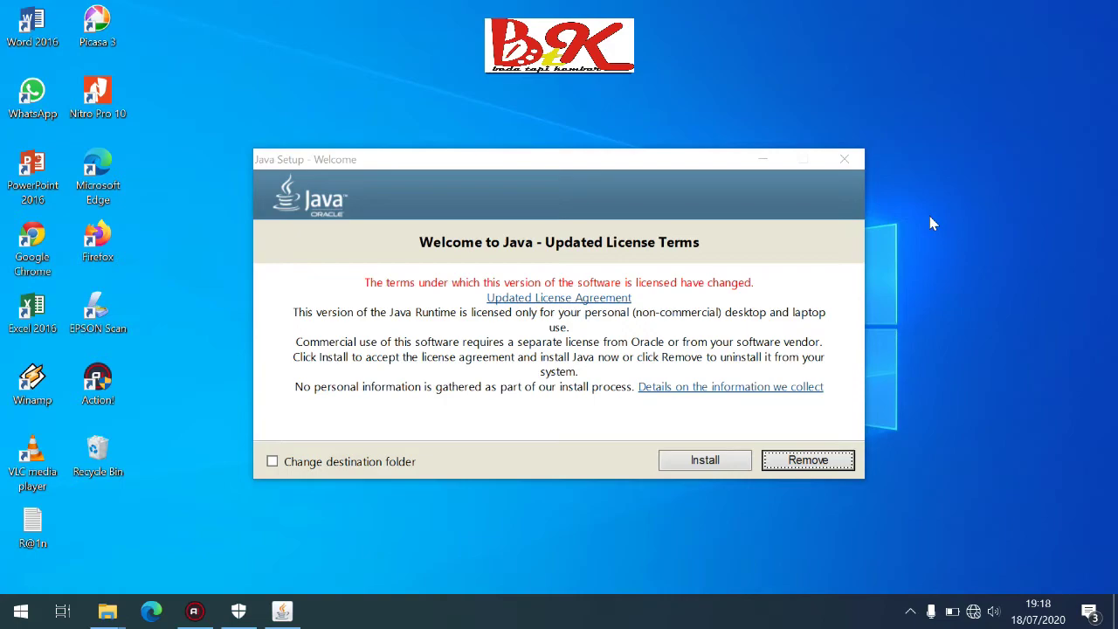
Install Java from the welcome screen and close setup once it reports success
left_click(717, 457)
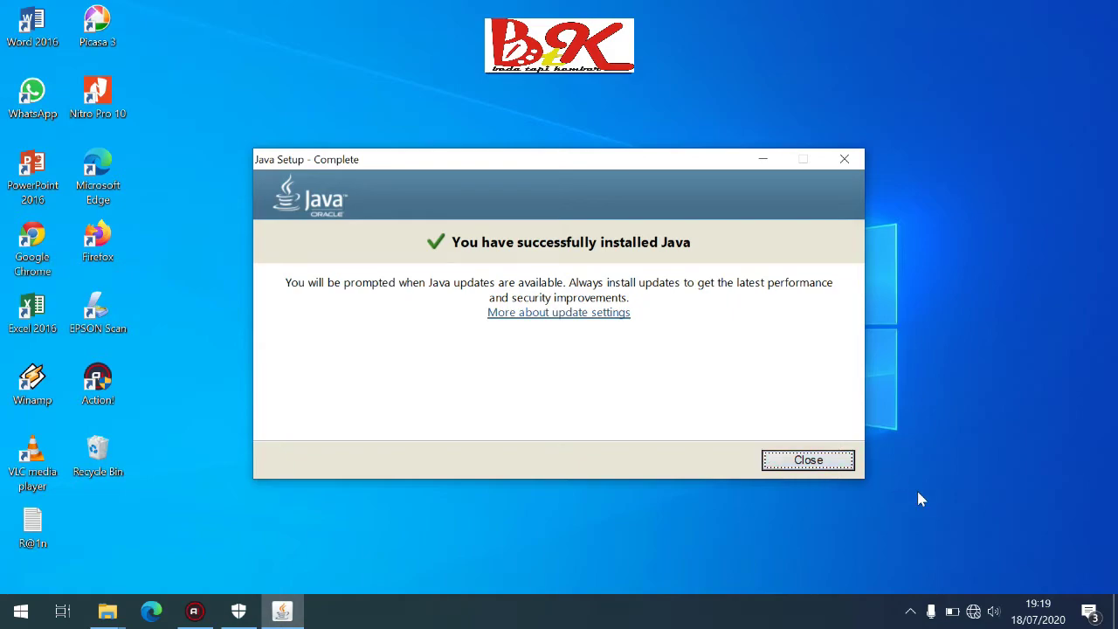
left_click(839, 463)
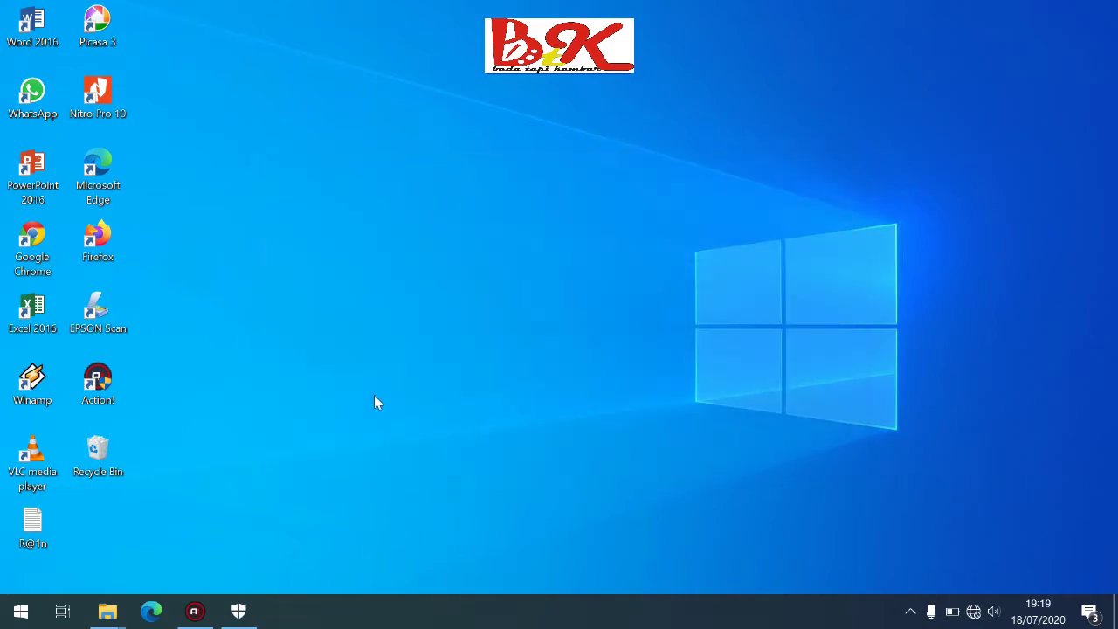
Run the Prodeskel setup file from the installer folder, approve the UAC prompt, and minimize the folder
mouse_move(114, 607)
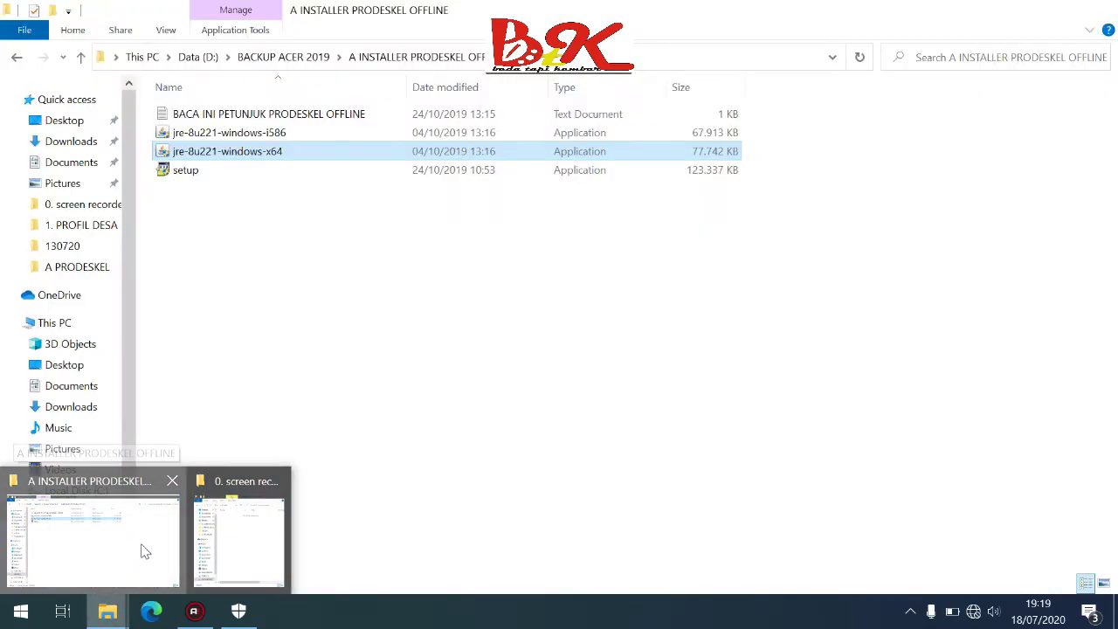
left_click(143, 549)
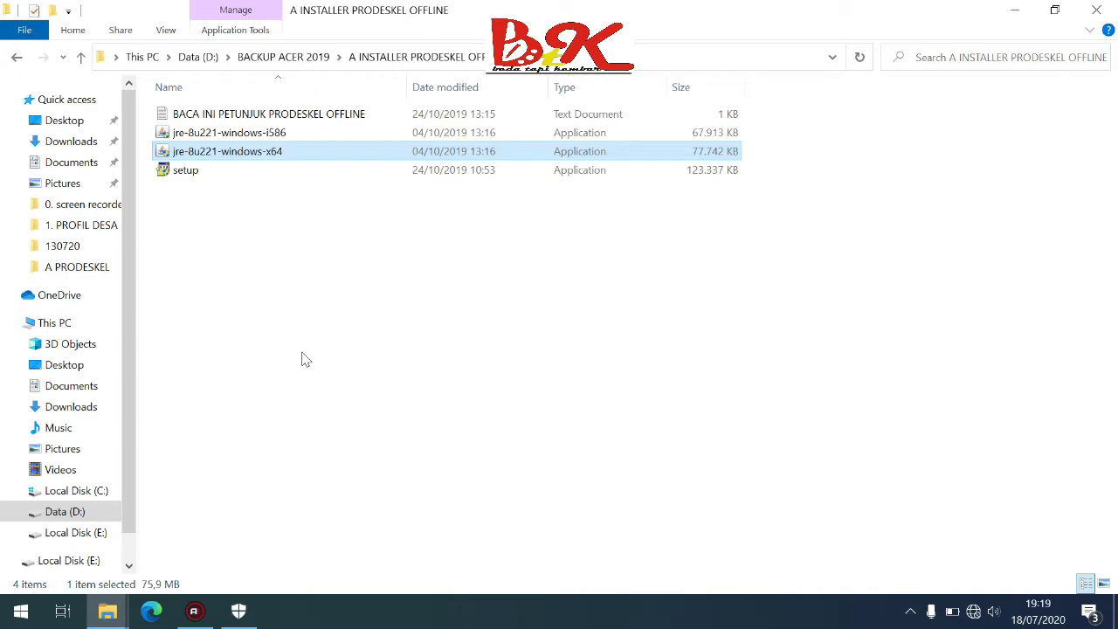
left_click(208, 179)
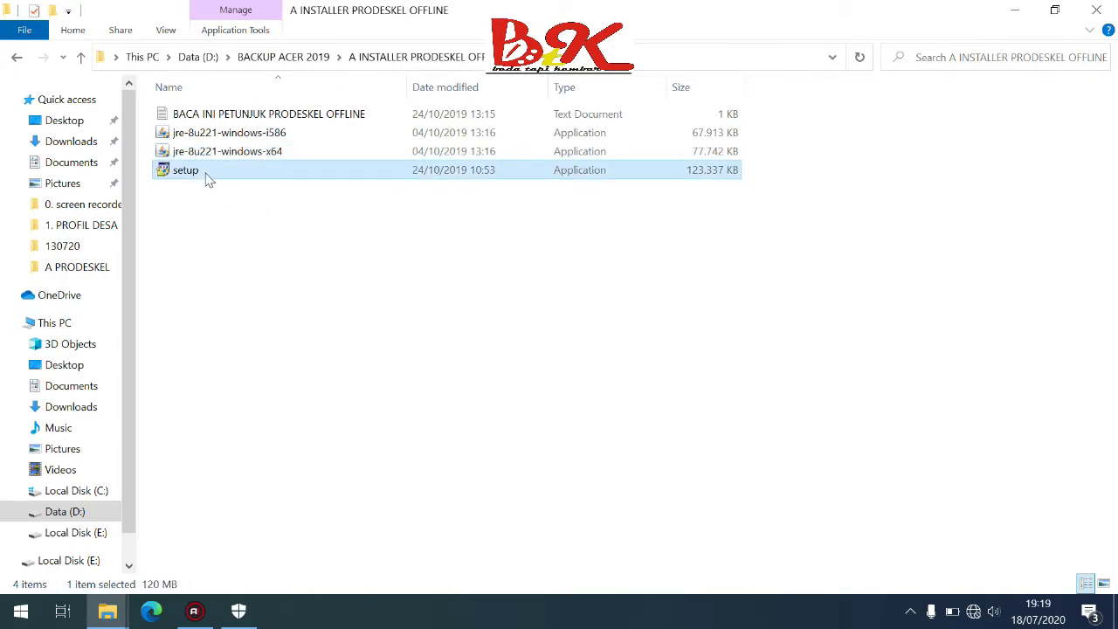
double_click(208, 178)
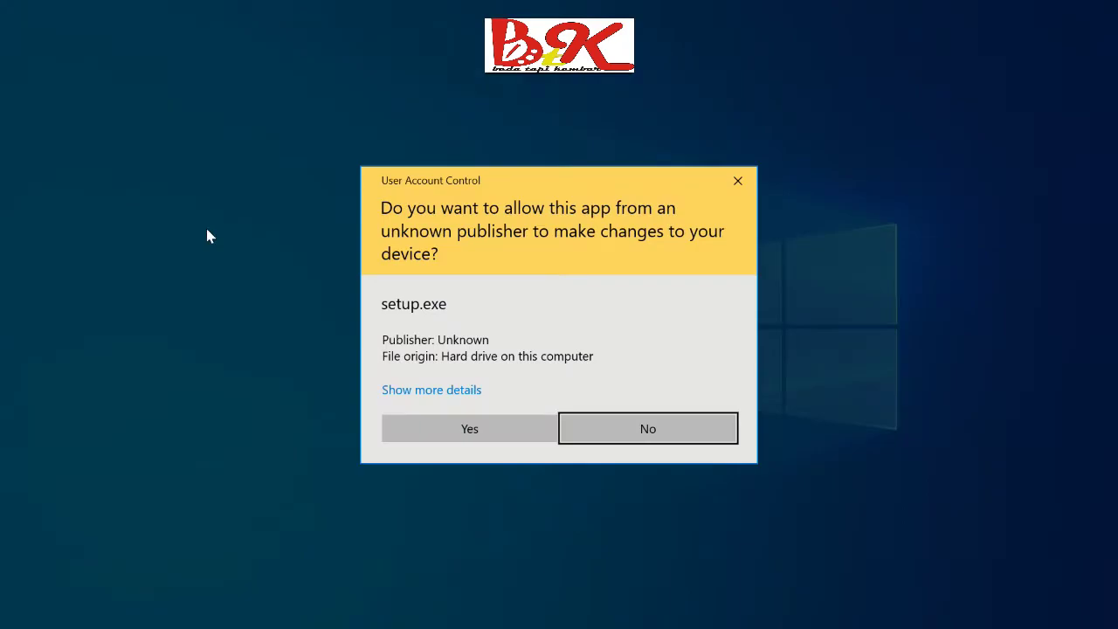
left_click(500, 423)
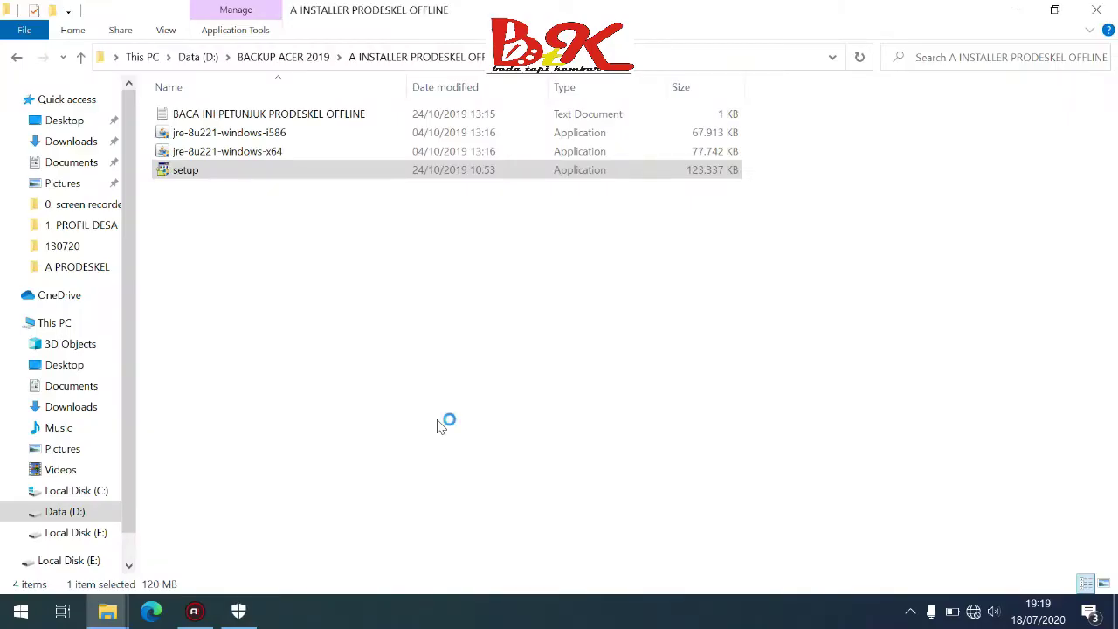
left_click(1014, 10)
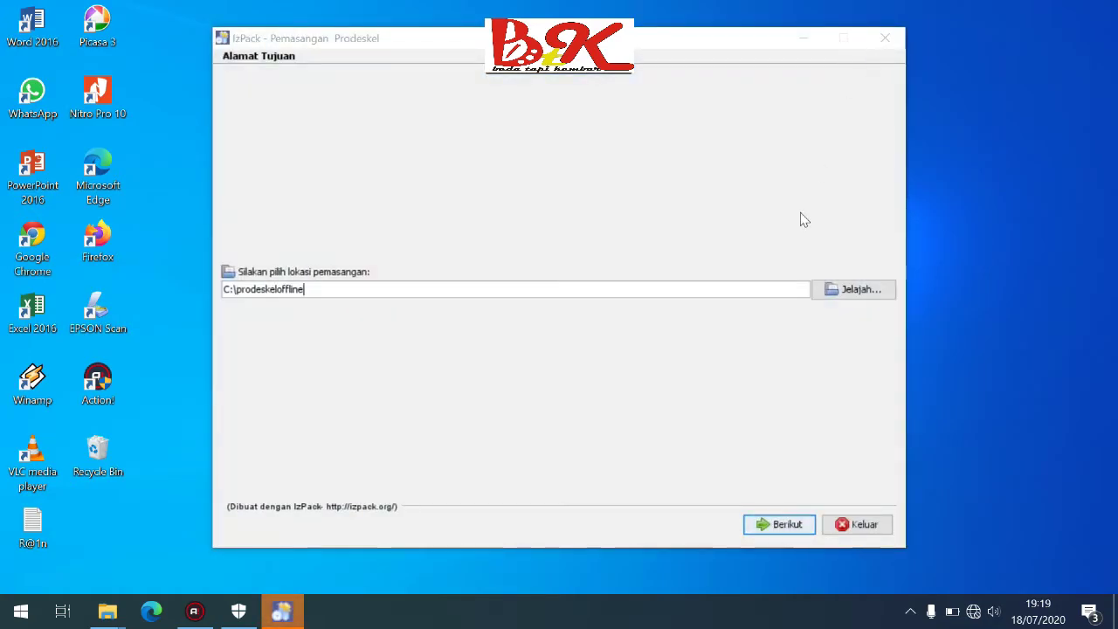
Keep C:\prodeskeloffline as the install location and confirm creating that directory
left_click(776, 527)
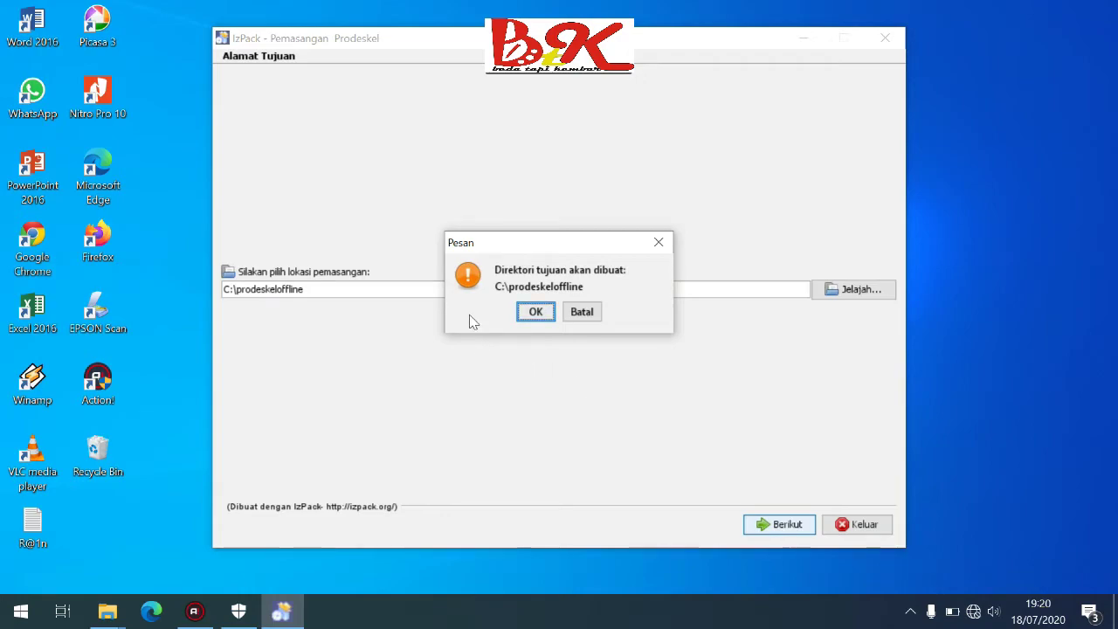
left_click(535, 312)
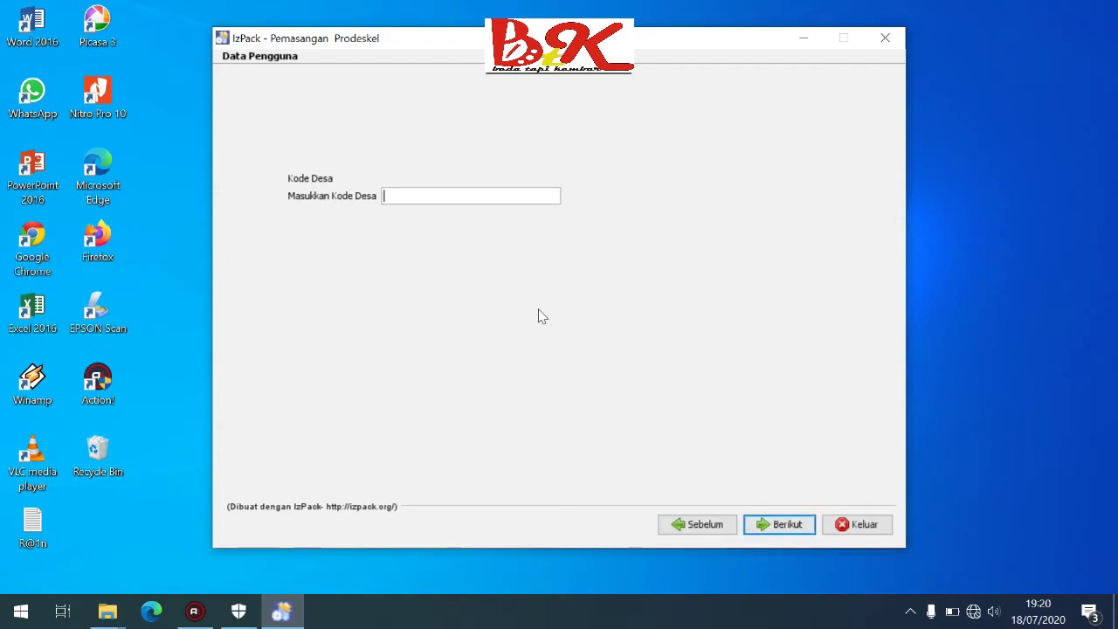
type("6103012014")
left_click(786, 527)
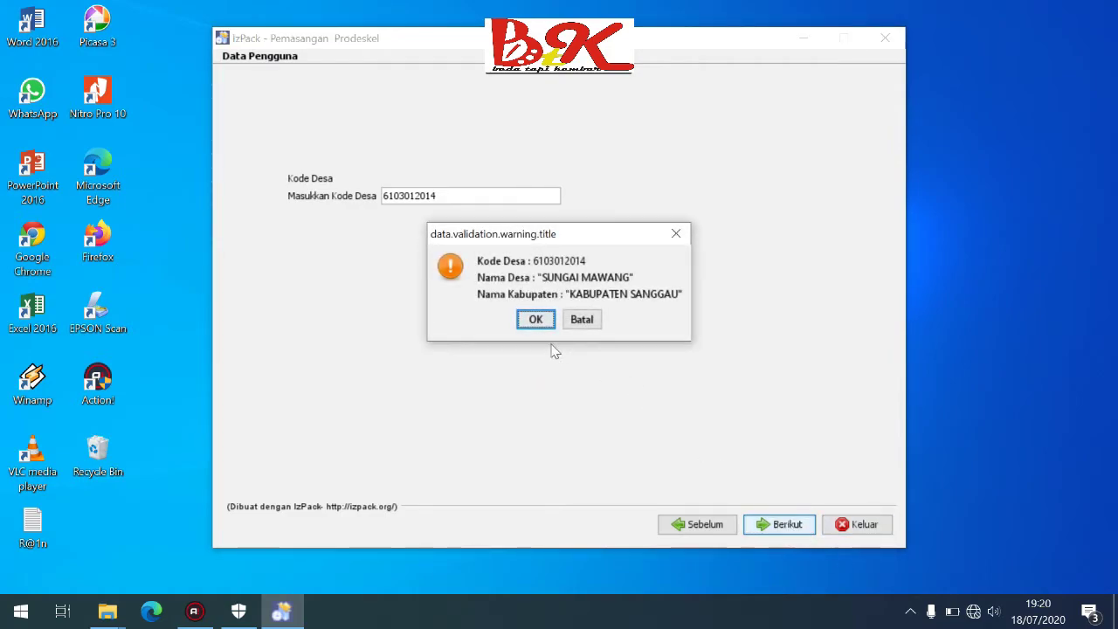
left_click(536, 321)
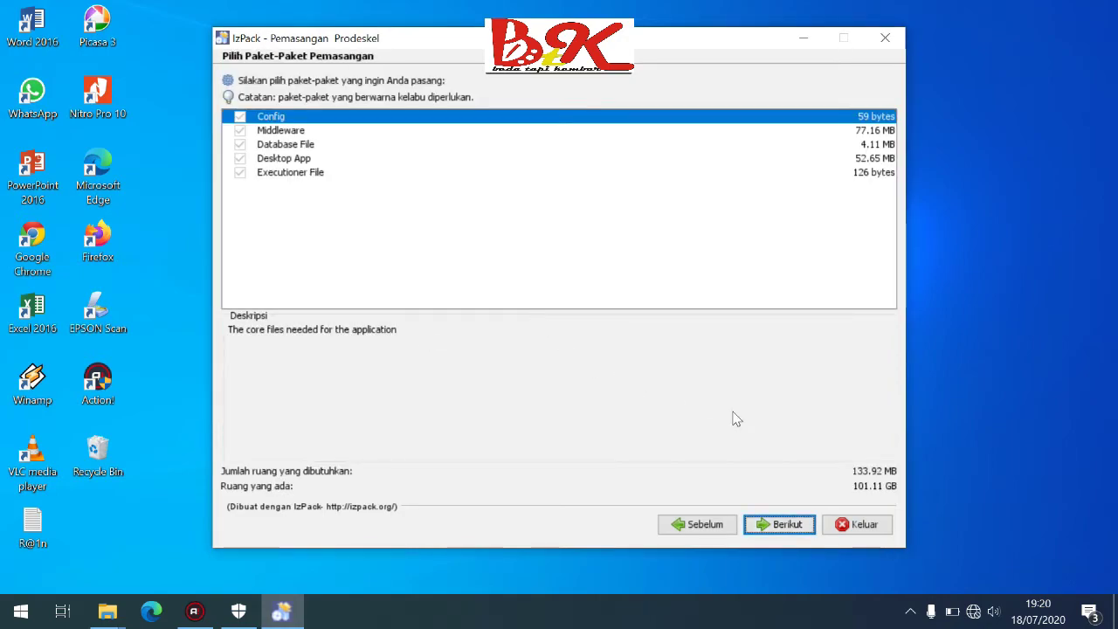
Keep all five packs and both Start-menu and desktop shortcuts, then start installing
left_click(789, 530)
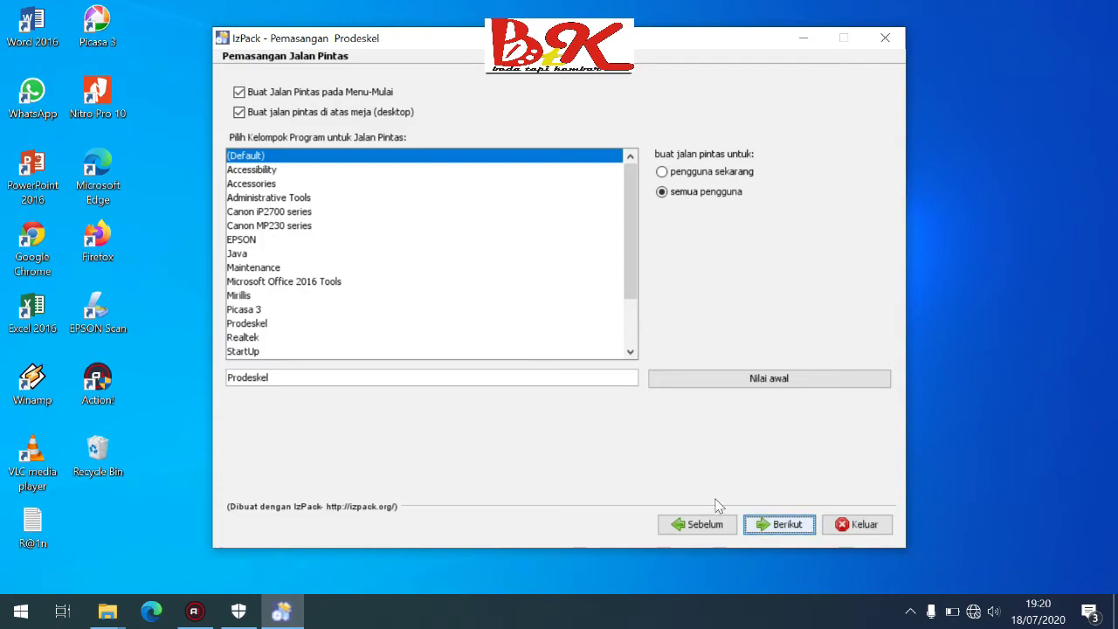
left_click(777, 532)
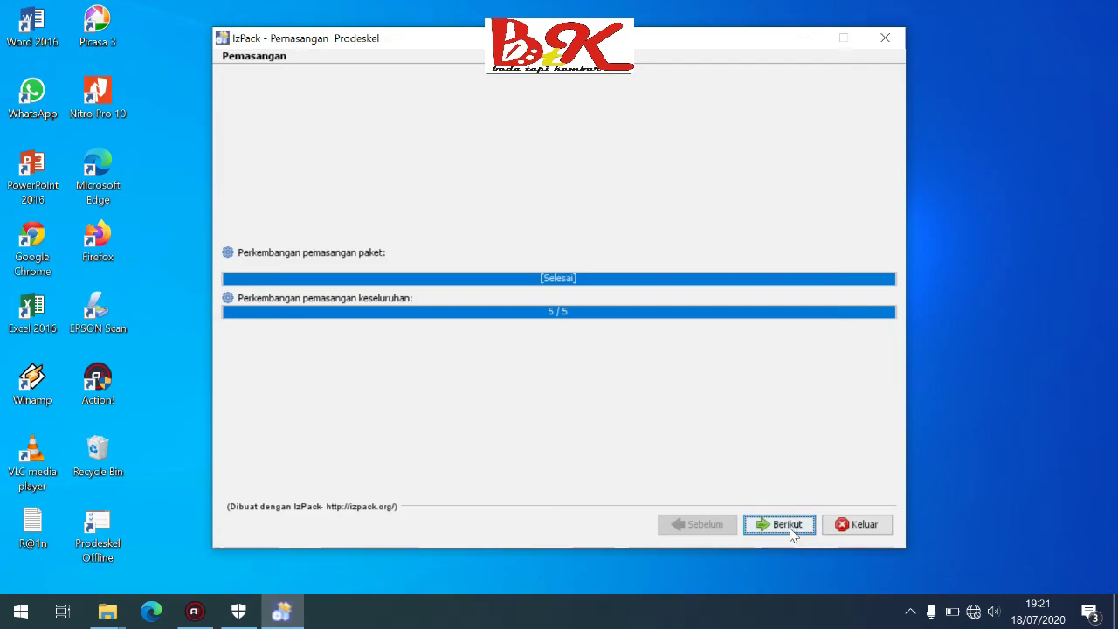
Continue past the finished progress page and close the installer with Selesai
left_click(786, 528)
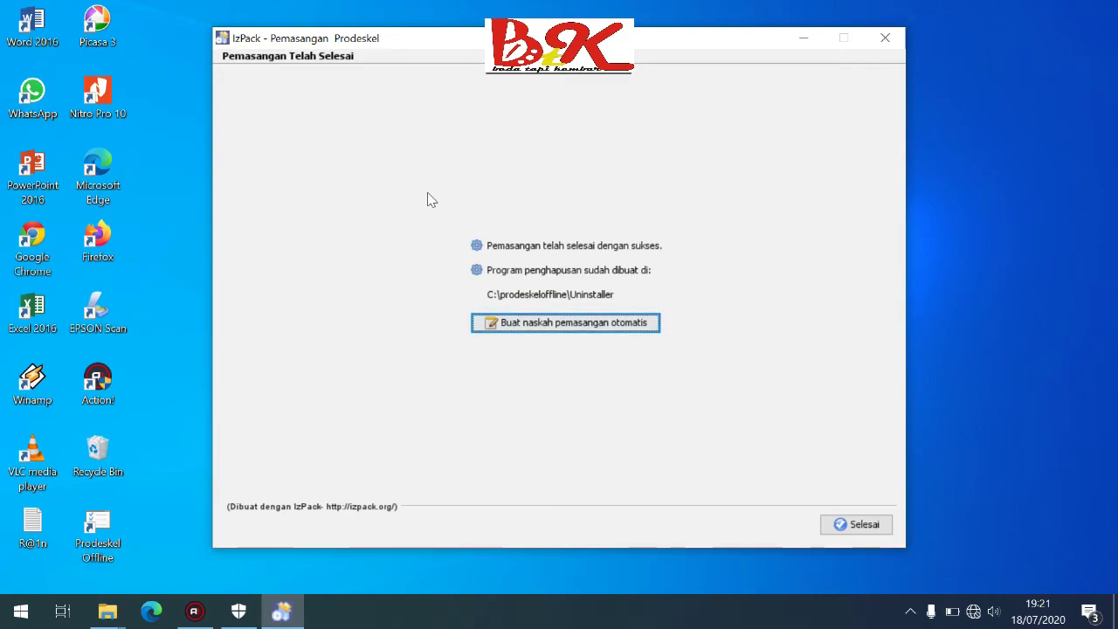
left_click(856, 525)
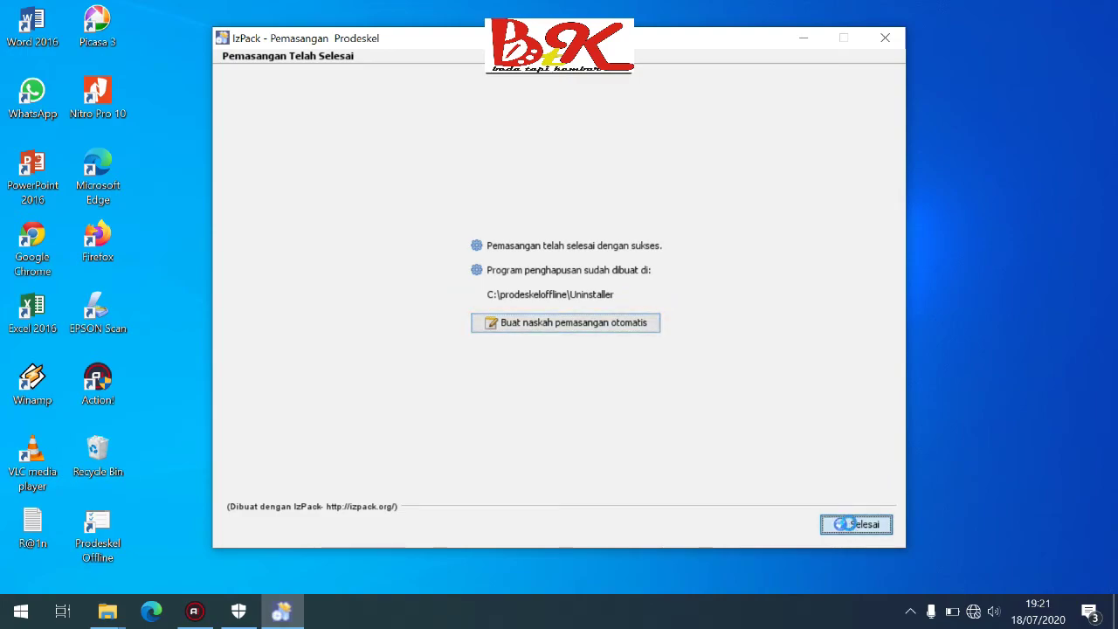